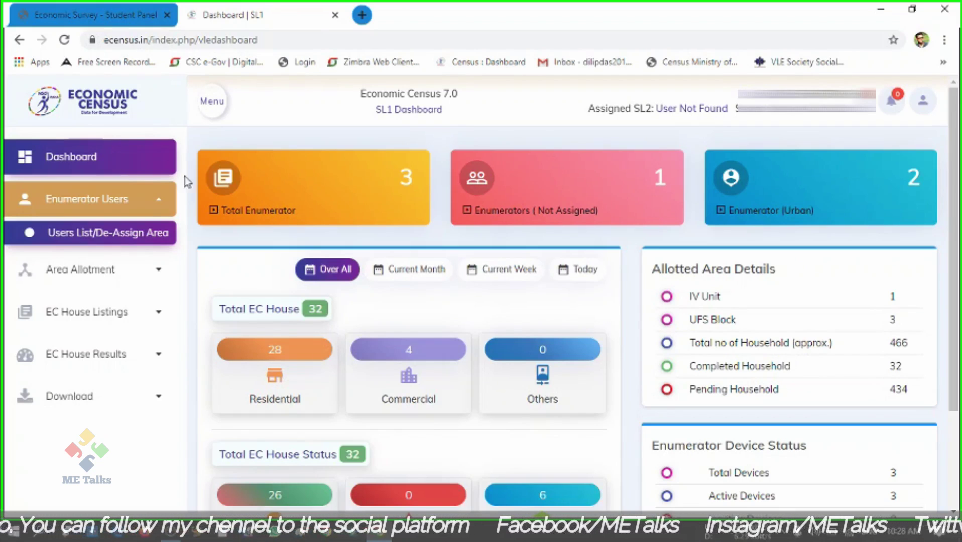
De-assign UFS Block 1 of Unit 11 from the second enumerator in the enumerator users list
click(124, 204)
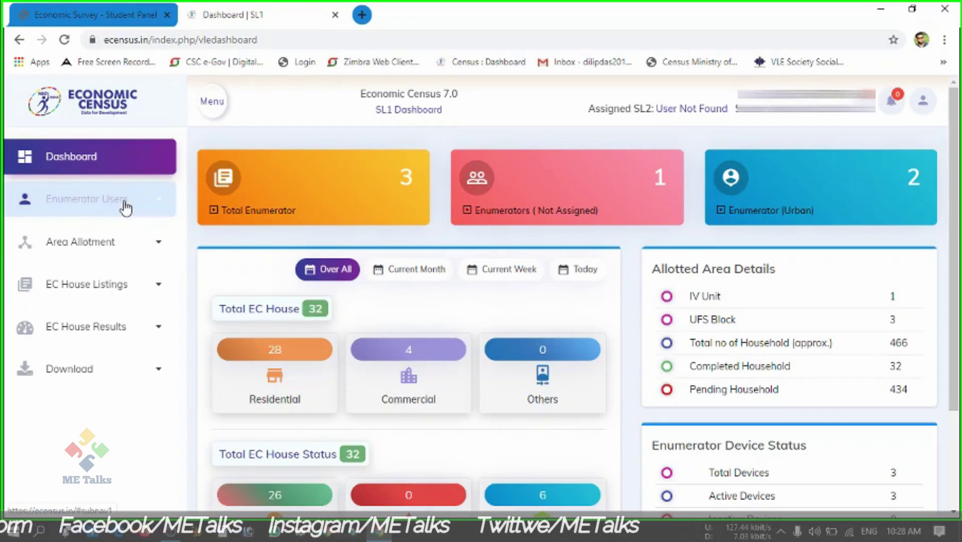
click(124, 203)
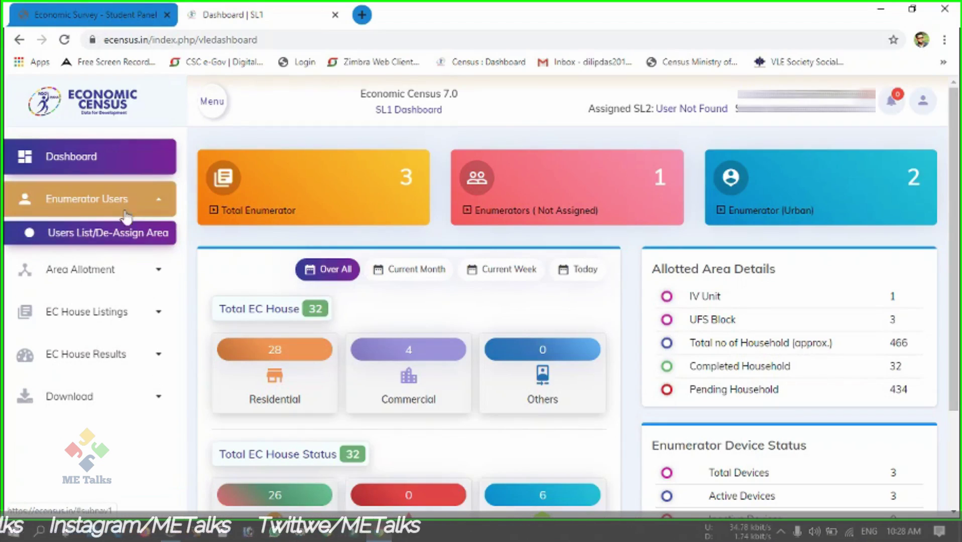
click(117, 236)
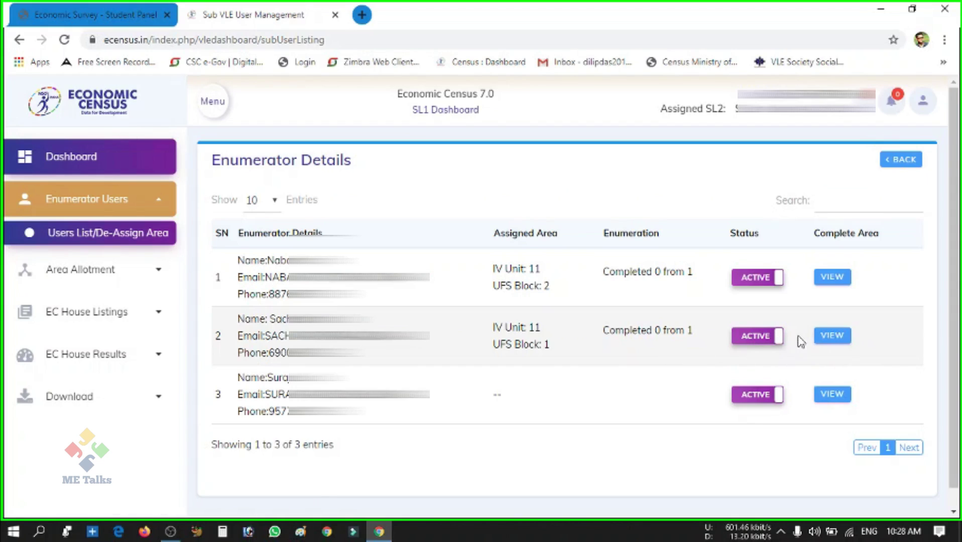
click(825, 344)
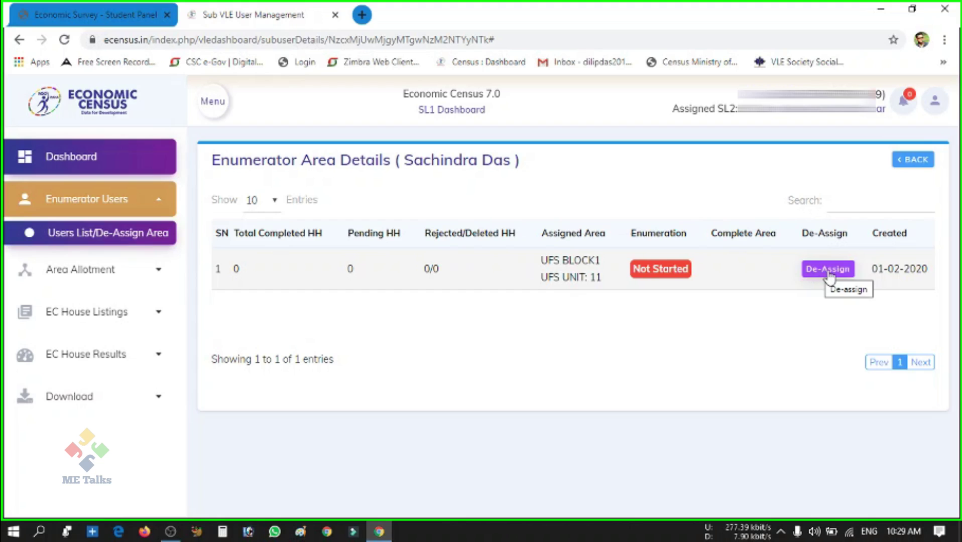
click(828, 270)
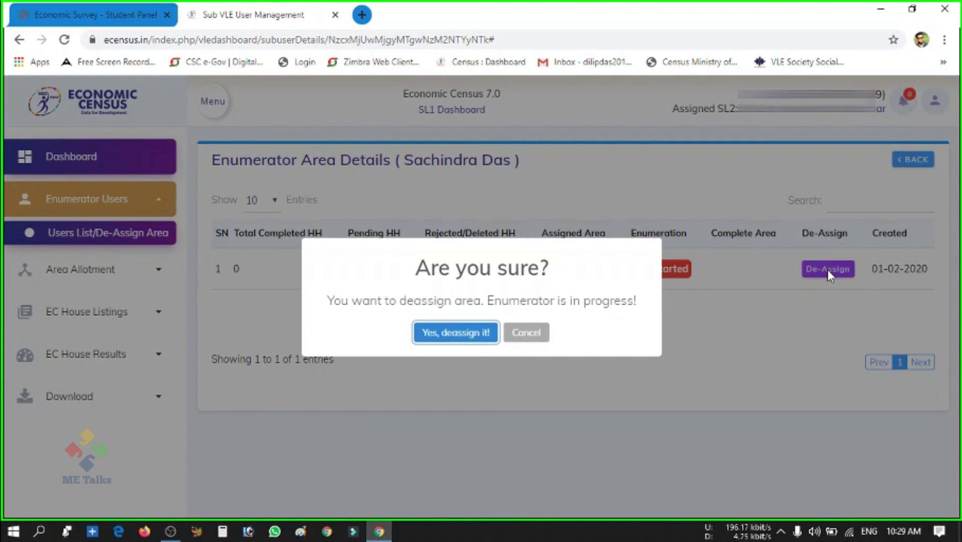
click(466, 333)
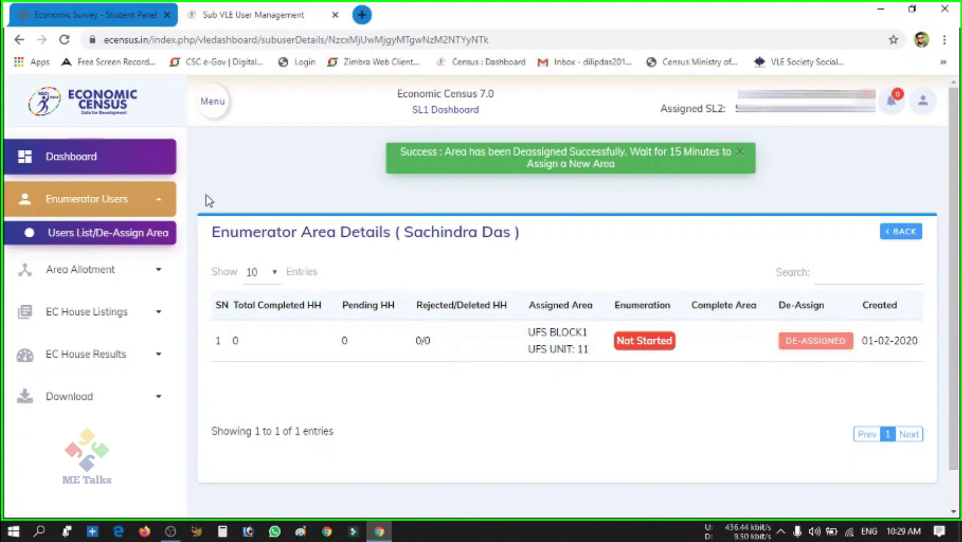
Return to the dashboard and check in a new area allotment form which UFS blocks of IV Unit 11 can be assigned
click(107, 165)
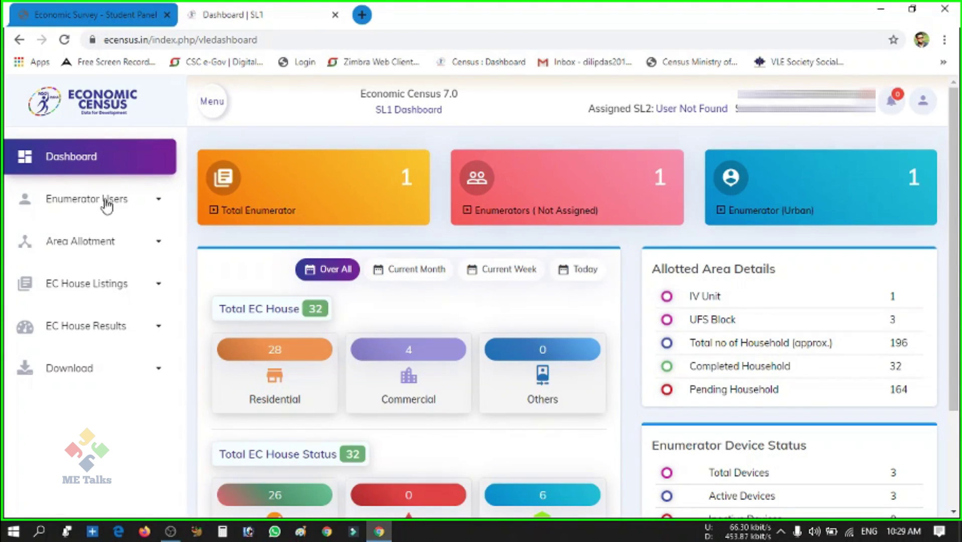
click(107, 201)
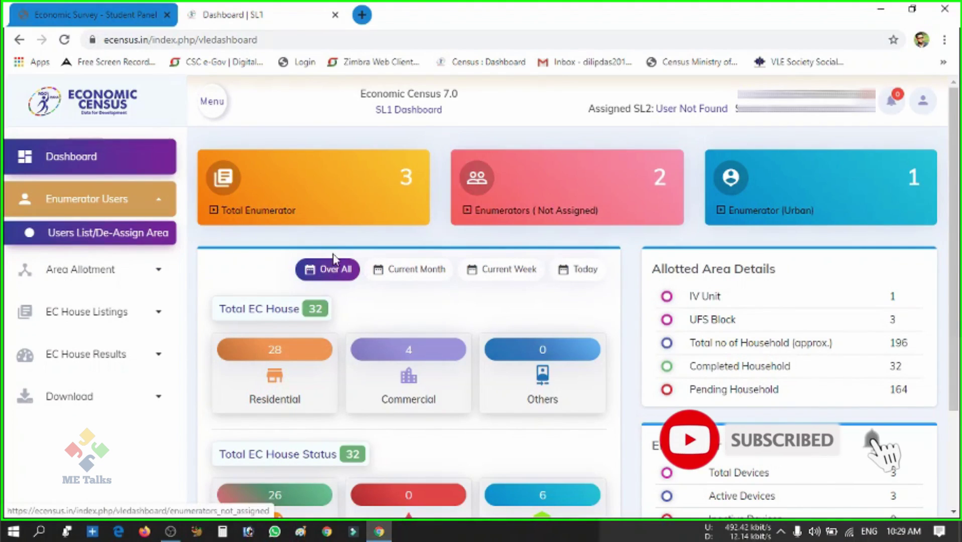
click(107, 273)
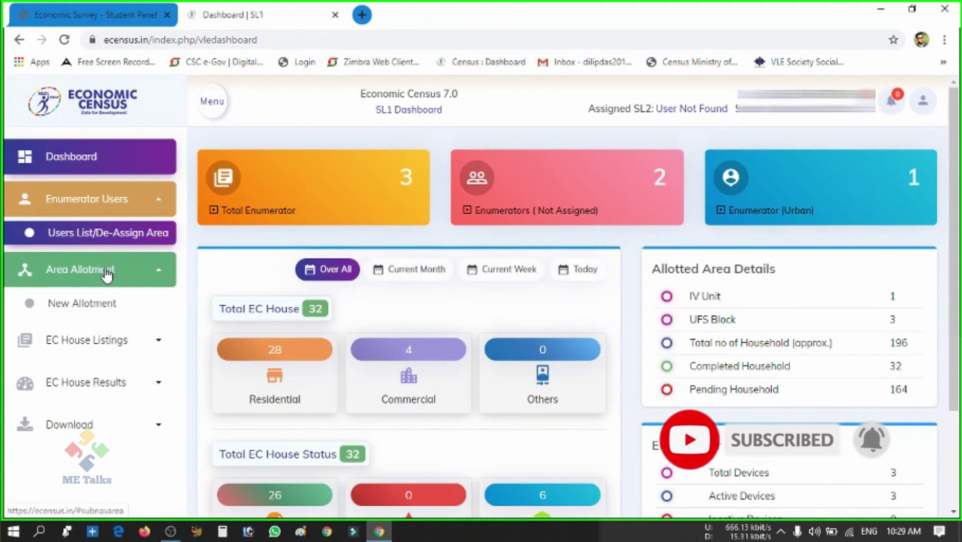
click(100, 305)
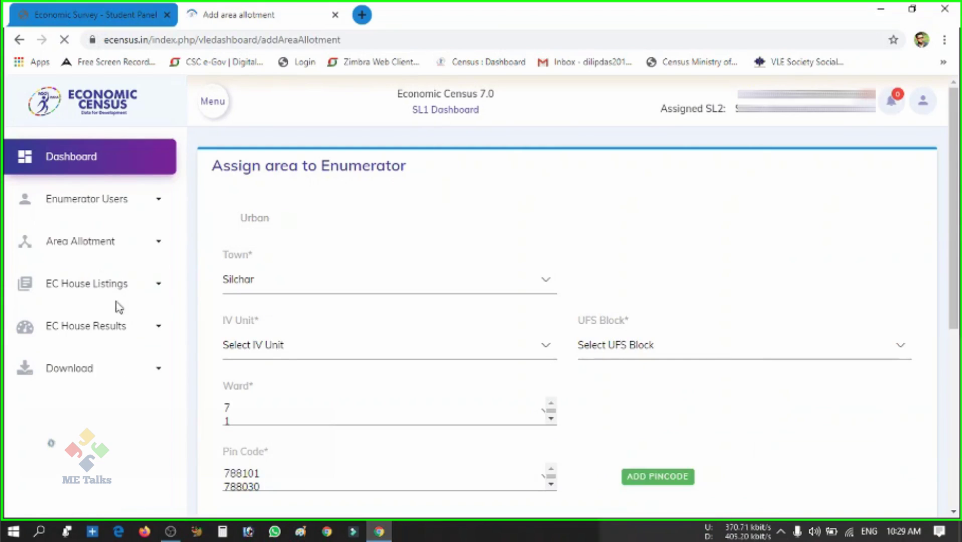
click(506, 286)
click(505, 286)
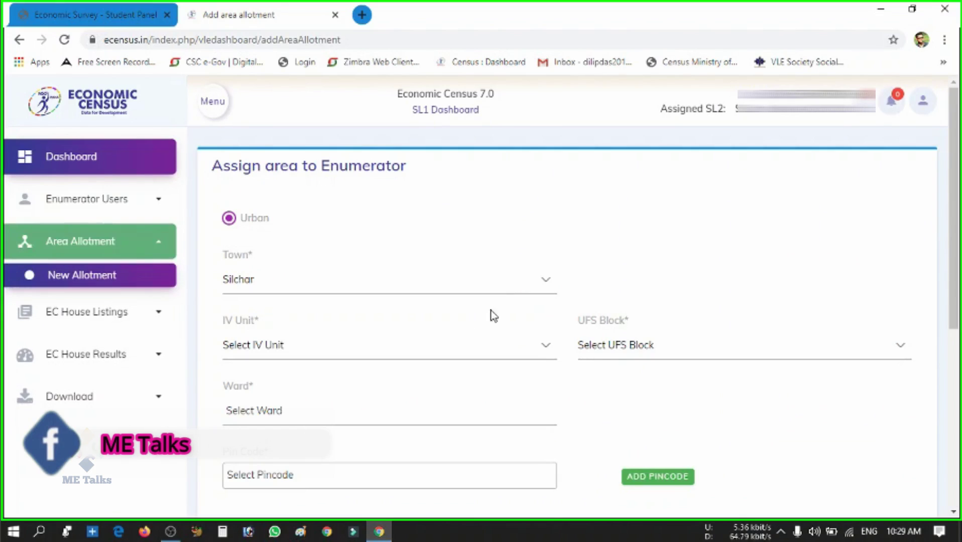
click(466, 362)
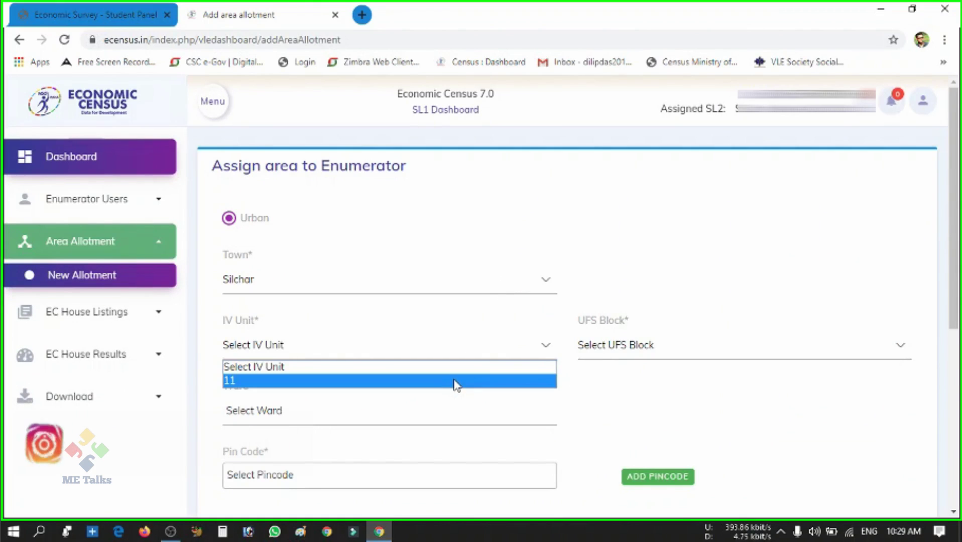
click(455, 381)
click(604, 353)
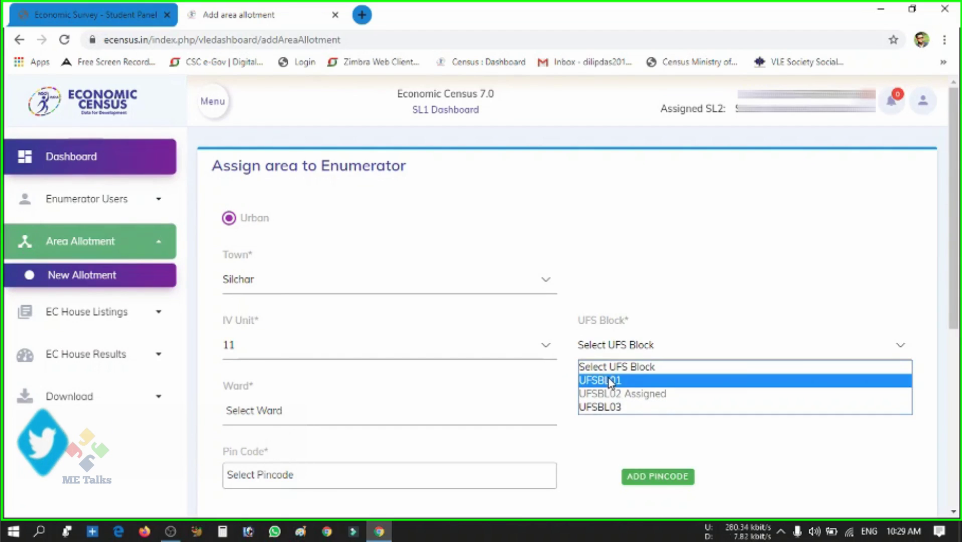
click(585, 434)
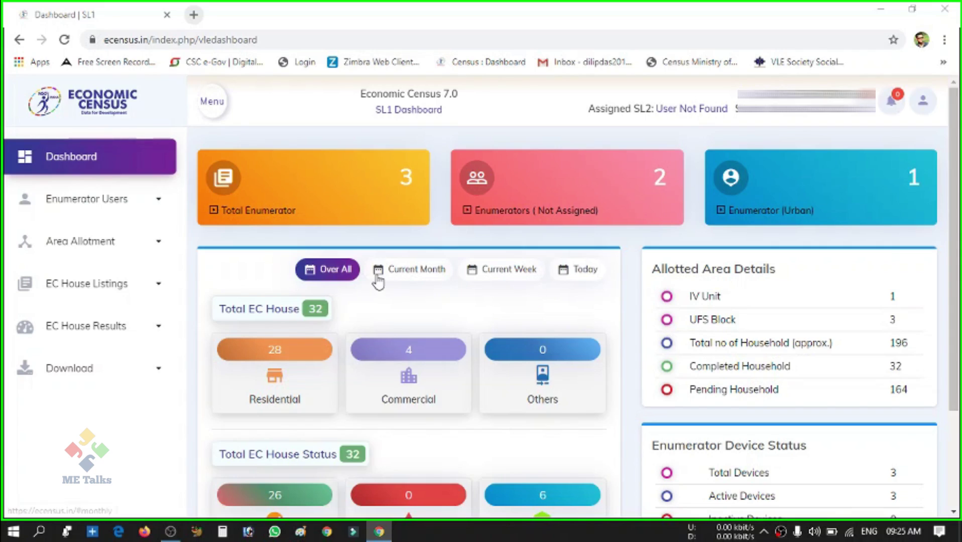
Start a new area allotment with IV Unit 11 and UFS block UFSBL01
click(119, 248)
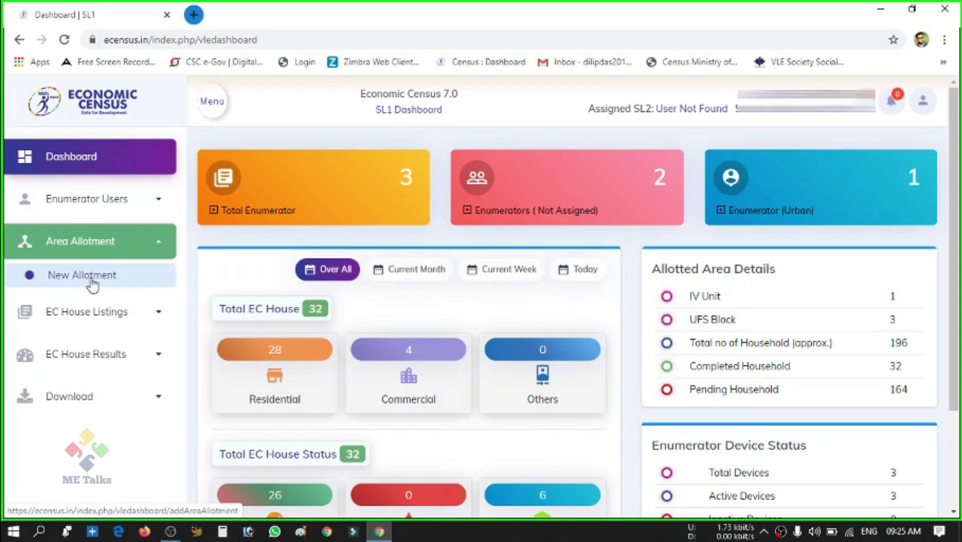
click(92, 284)
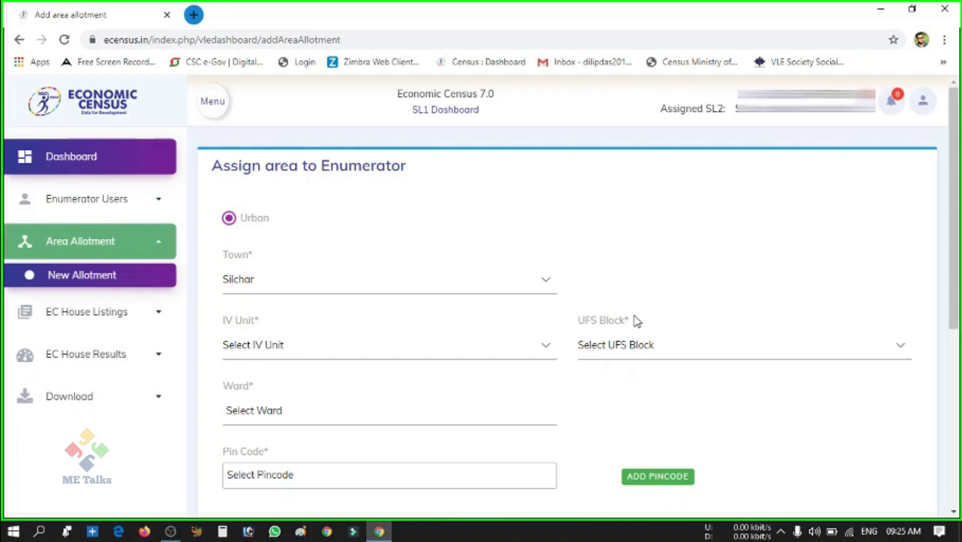
scroll(635, 320, down, 3)
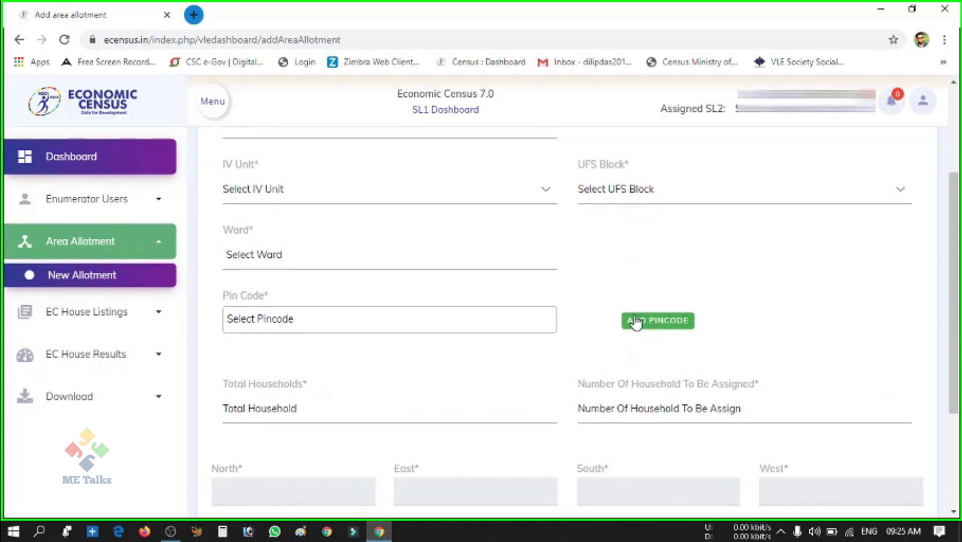
scroll(634, 321, down, 1)
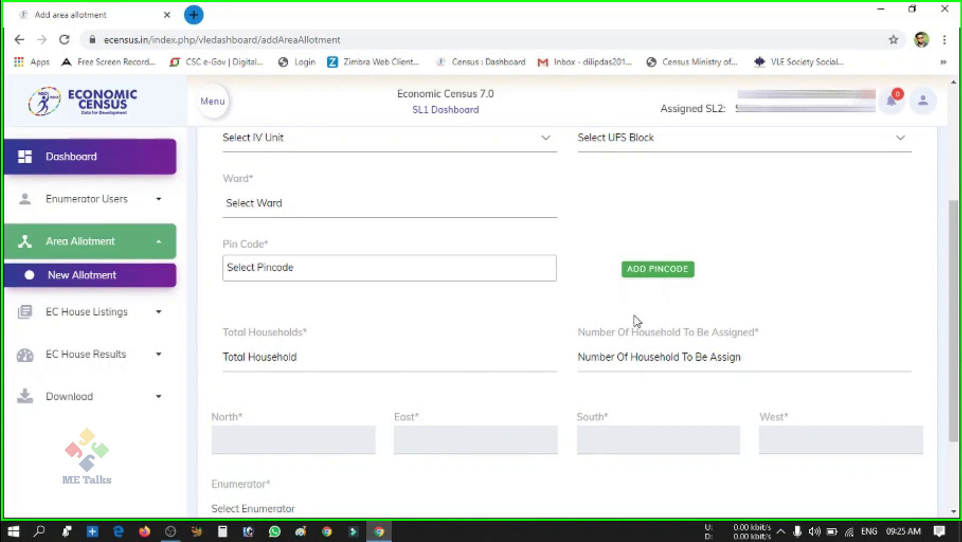
click(495, 151)
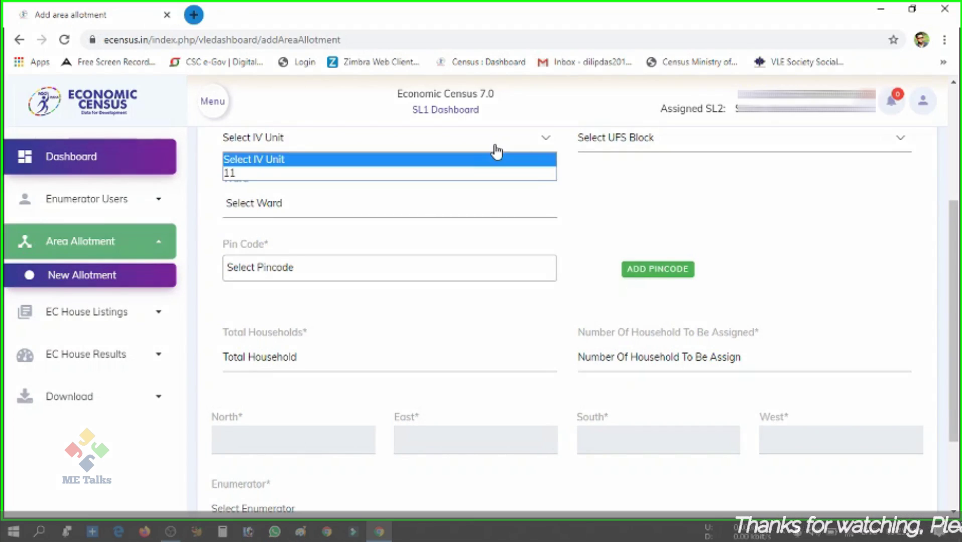
click(476, 173)
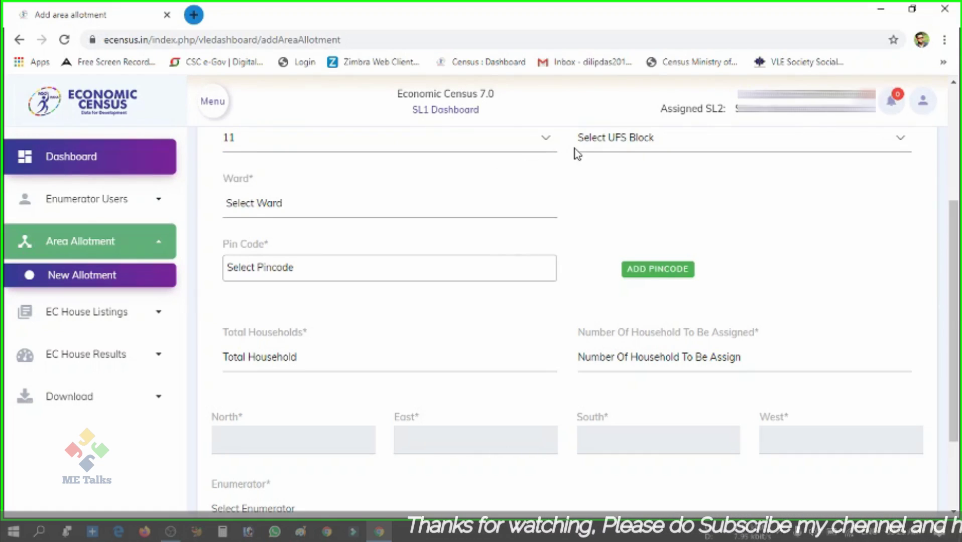
click(605, 146)
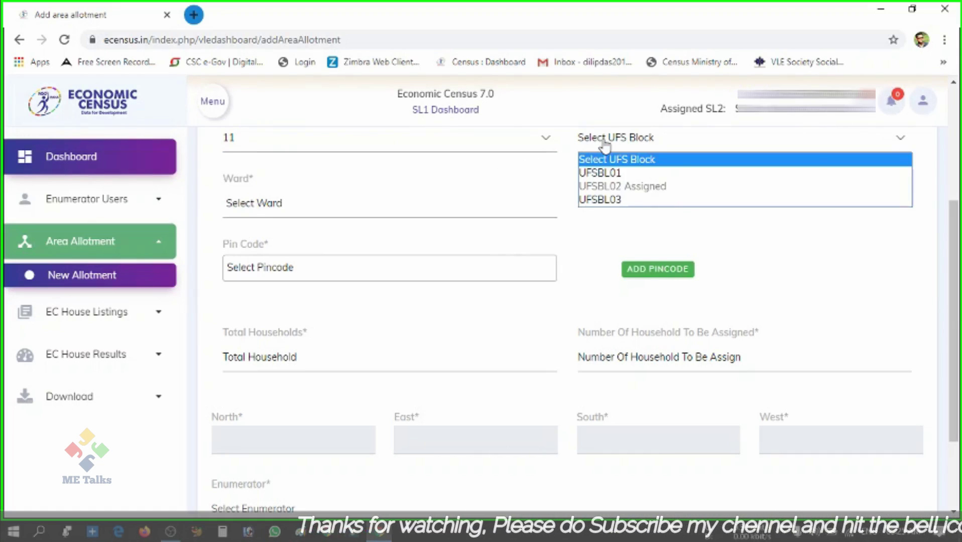
click(606, 172)
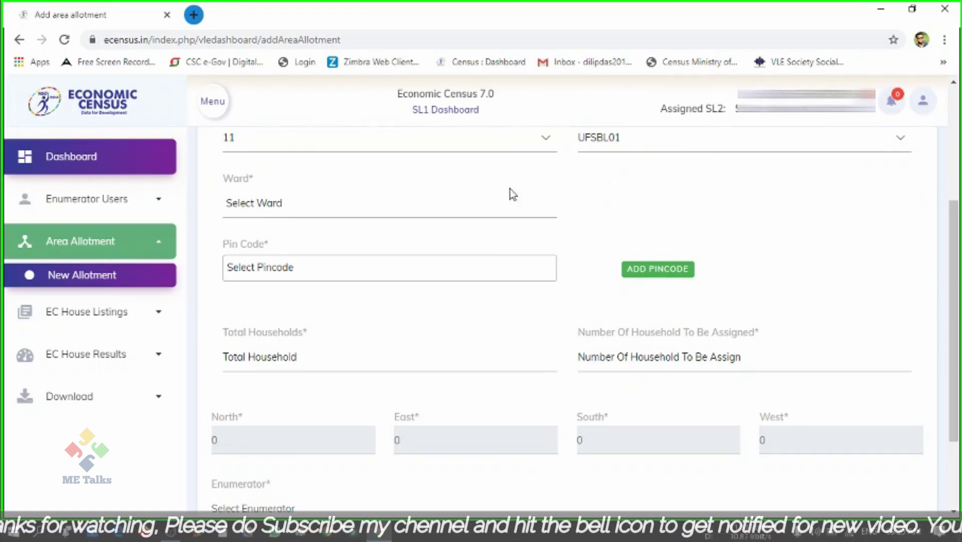
Add wards 1 to 20 to the area allotment
click(486, 207)
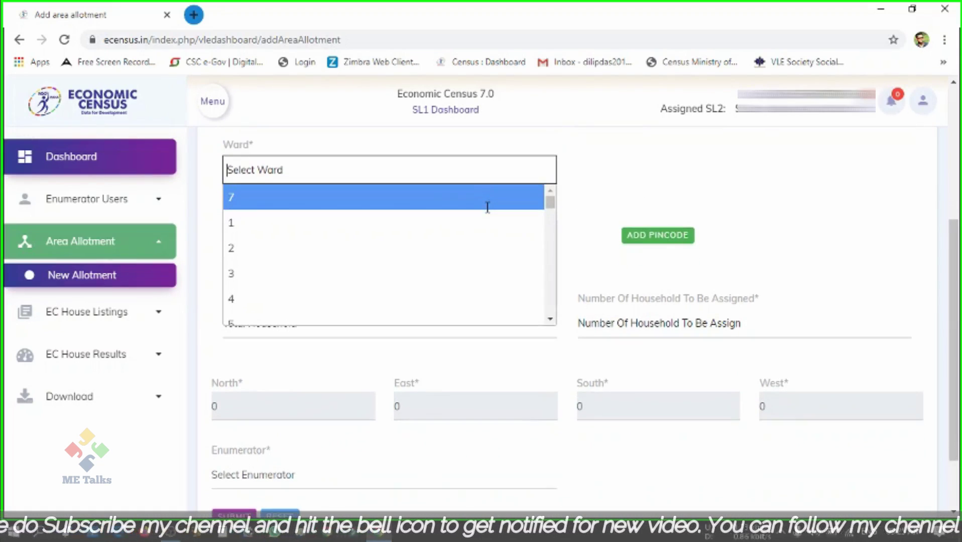
click(479, 205)
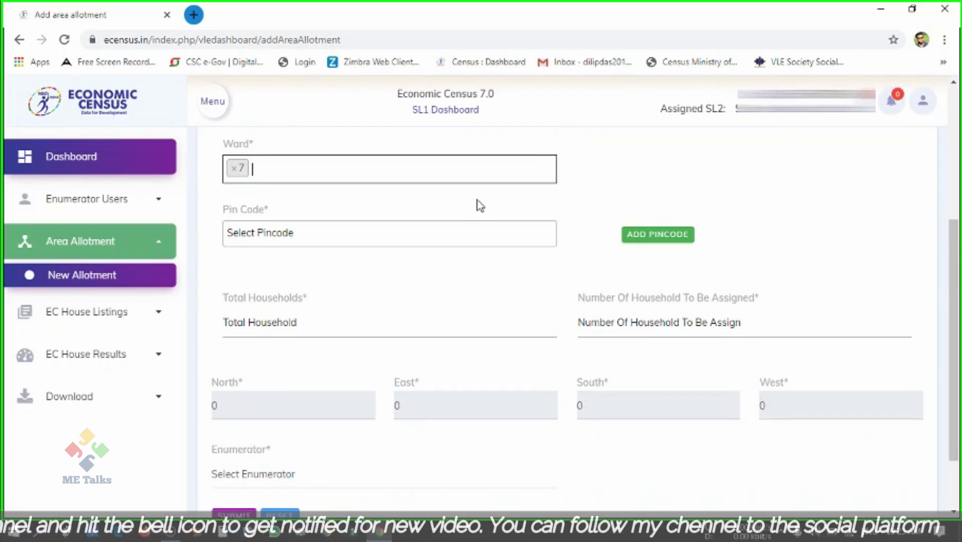
click(468, 173)
click(452, 222)
click(401, 248)
click(369, 272)
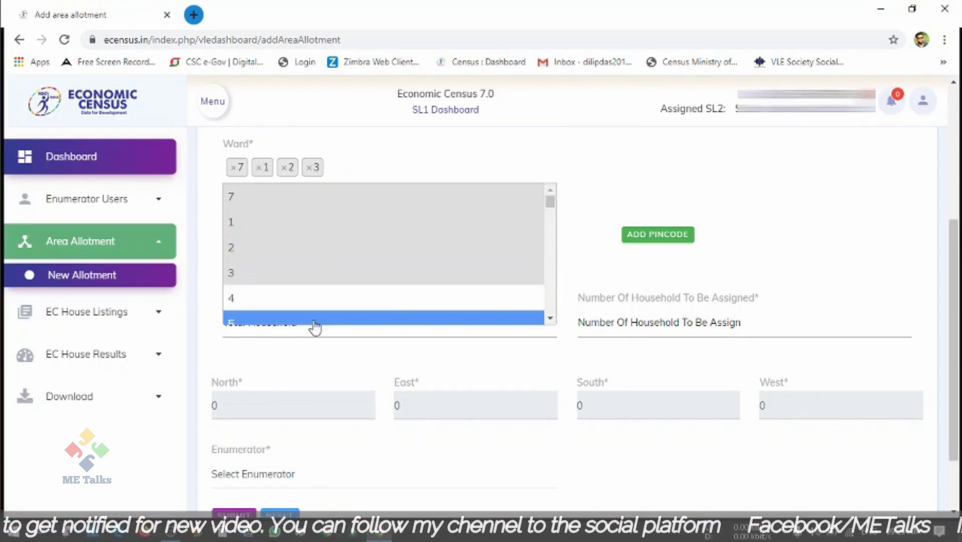
click(316, 299)
text(5 6 8 9 10 )
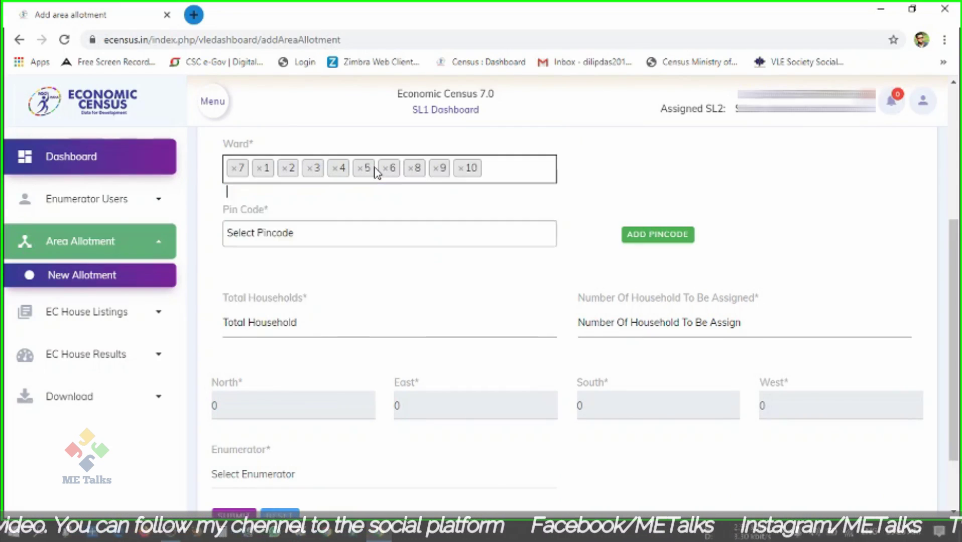
text(11 12 )
text(2123)
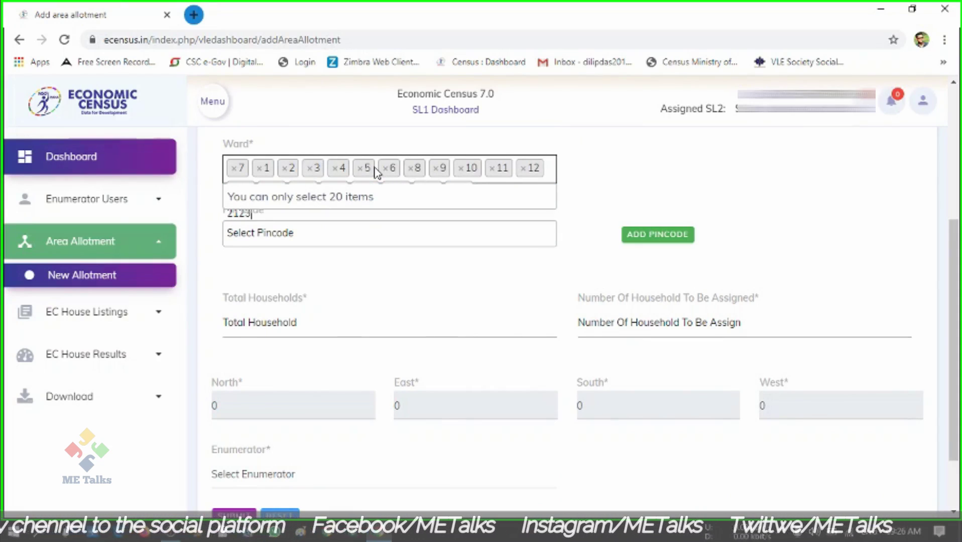
click(596, 157)
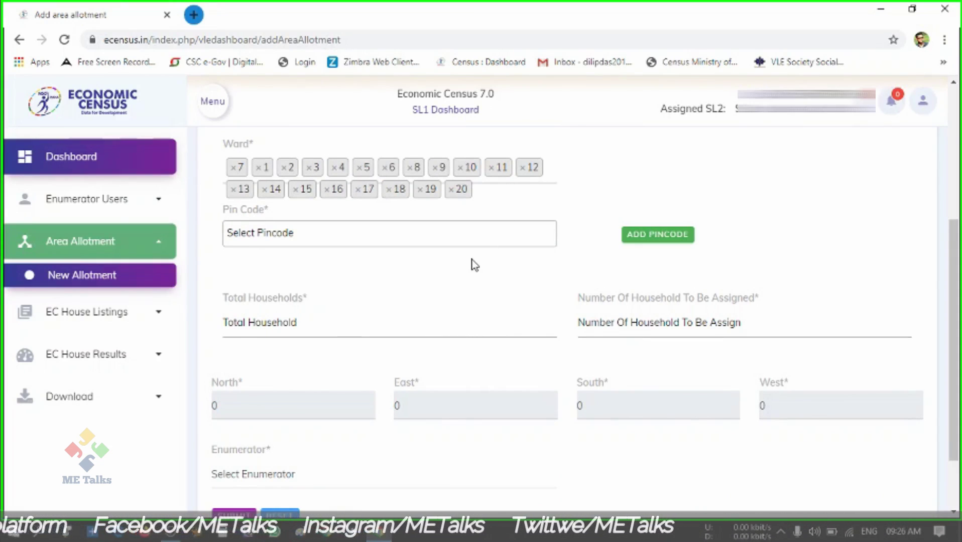
Add the area pin codes 788003, 788026 and 788025 to the allotment
click(449, 236)
text(788003)
key(Return)
text(788026)
key(Return)
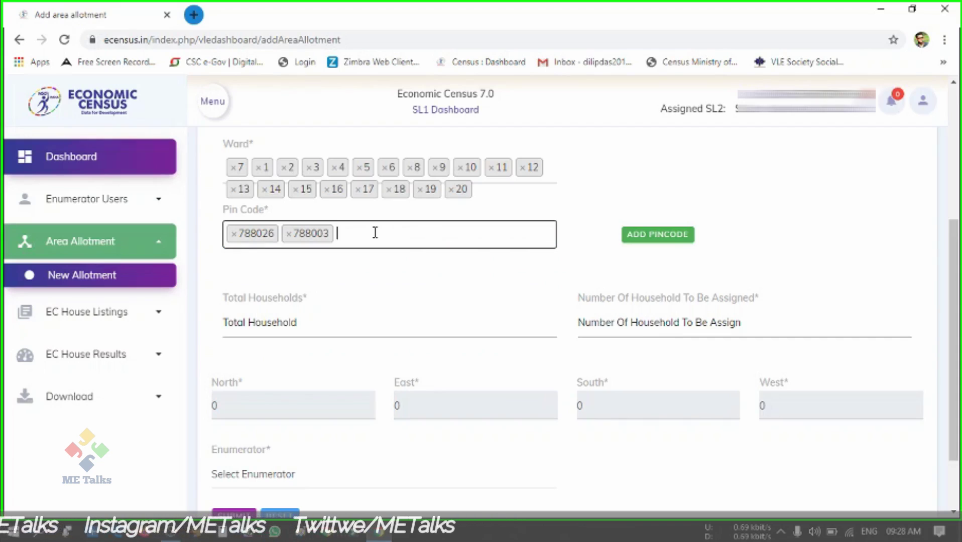
text(788025)
key(Return)
Try pin code 788019, and add the pin codes 788011, 788009 and 788031 to the allotment
text(788019)
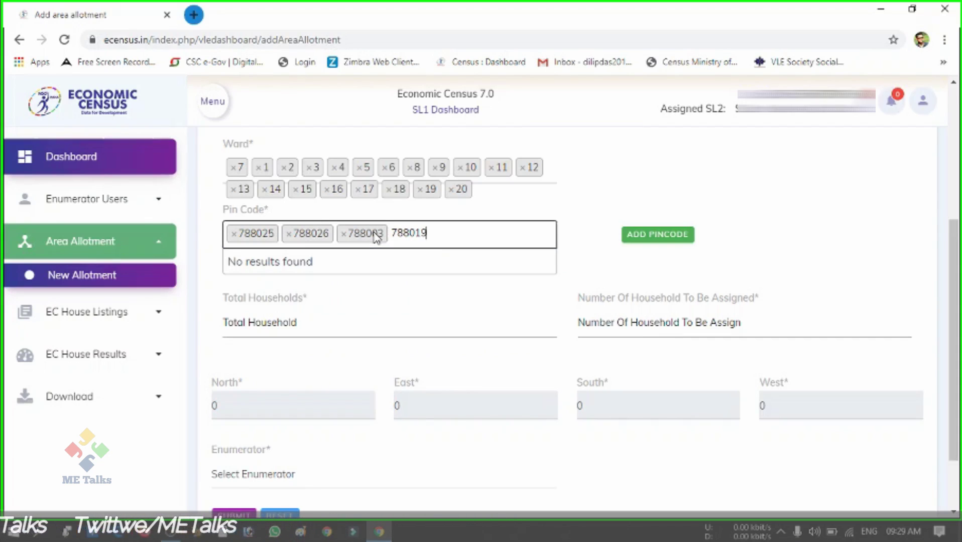
key(BackSpace)
click(362, 291)
text(7880)
click(483, 293)
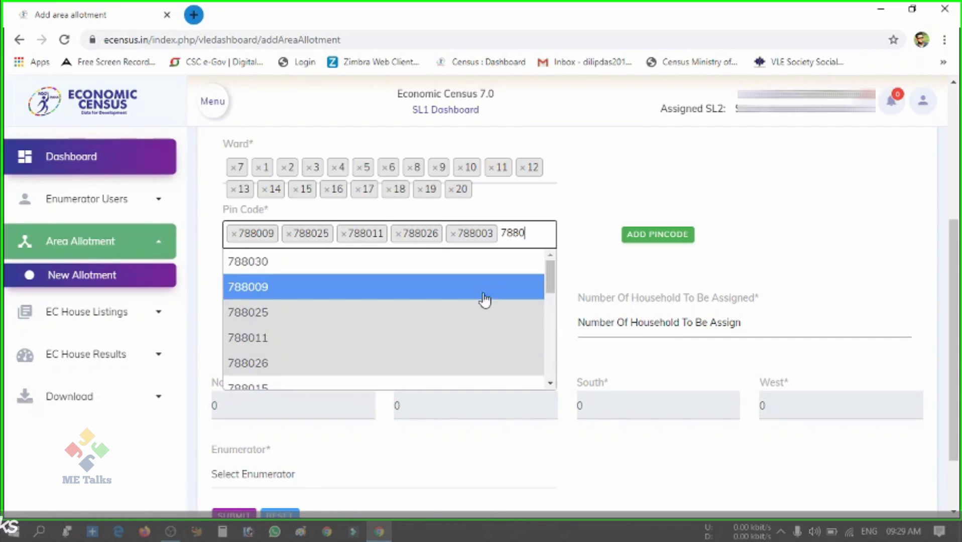
scroll(477, 321, down, 5)
scroll(477, 321, up, 1)
click(464, 306)
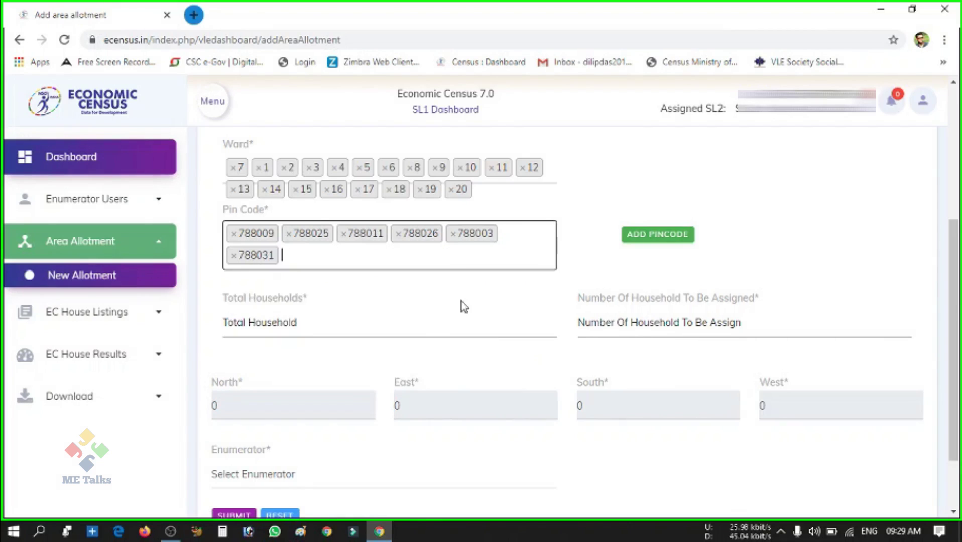
Add the pin codes 788013 and 788004 to the allotment
text(788013)
key(Return)
text(7880)
scroll(448, 318, down, 3)
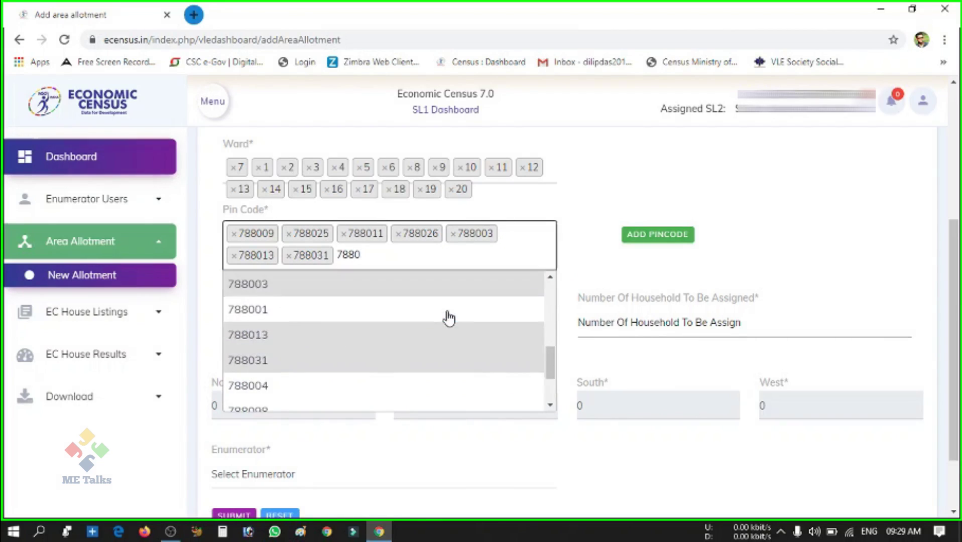
scroll(449, 317, down, 2)
click(388, 305)
Add the pin code 788006 to the allotment's list of pin codes
text(78006)
key(BackSpace)
key(BackSpace)
key(BackSpace)
key(BackSpace)
text(88006)
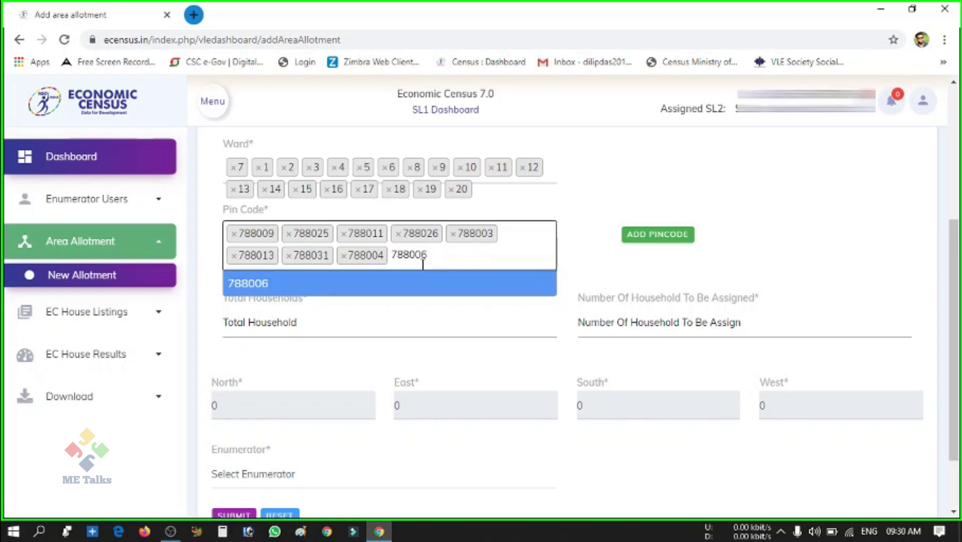
key(Return)
Add the pin code 788005 to the area allotment
text(7800)
key(BackSpace)
key(BackSpace)
text(80)
click(482, 311)
Add the pin codes 788002 and 788001 to complete the allotment's pin code list
text(788002)
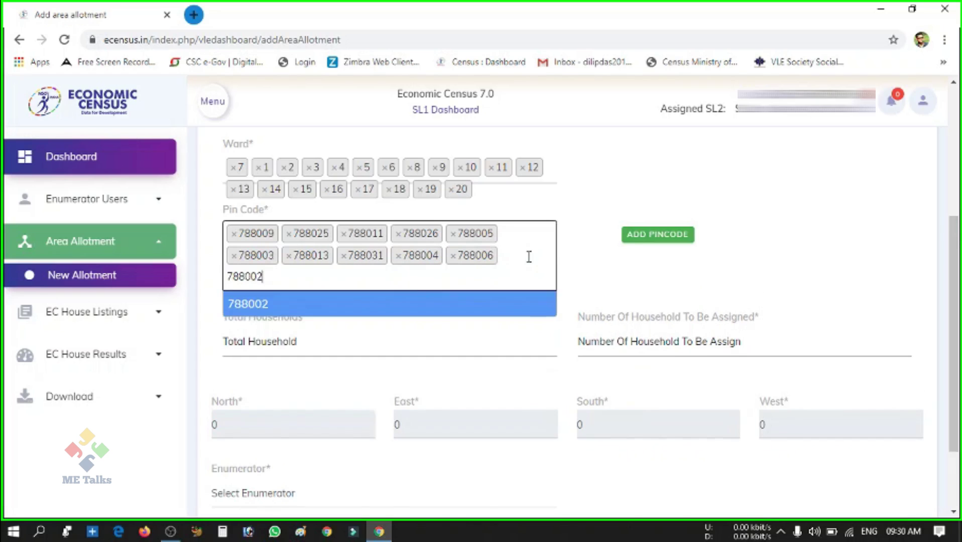
key(Return)
text(78800)
scroll(468, 382, down, 2)
click(468, 350)
scroll(490, 321, down, 1)
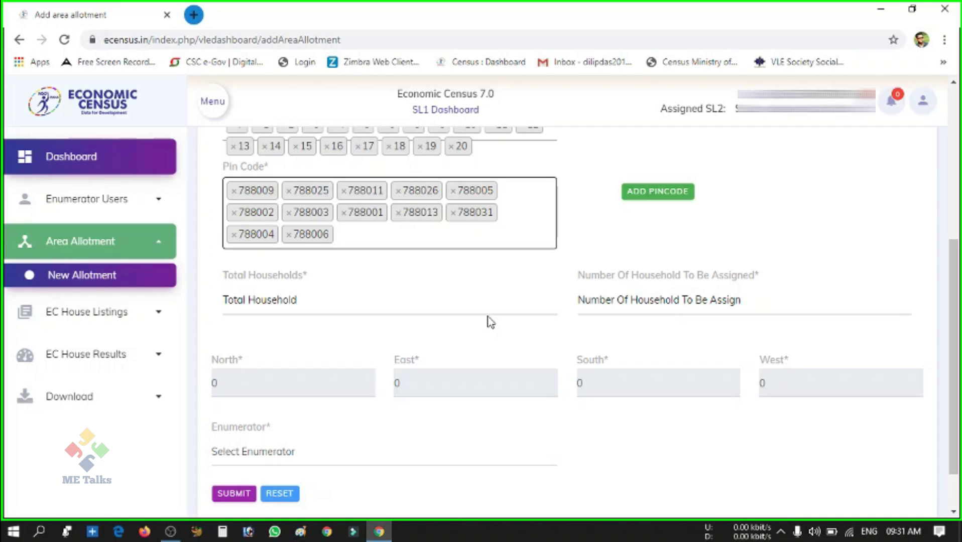
Set the allotment's total households to 270
scroll(490, 322, down, 2)
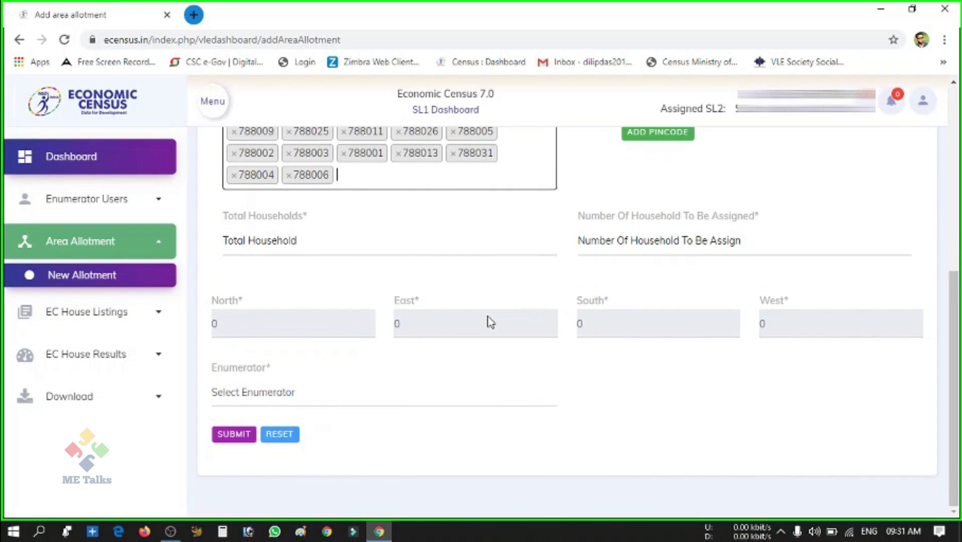
click(433, 247)
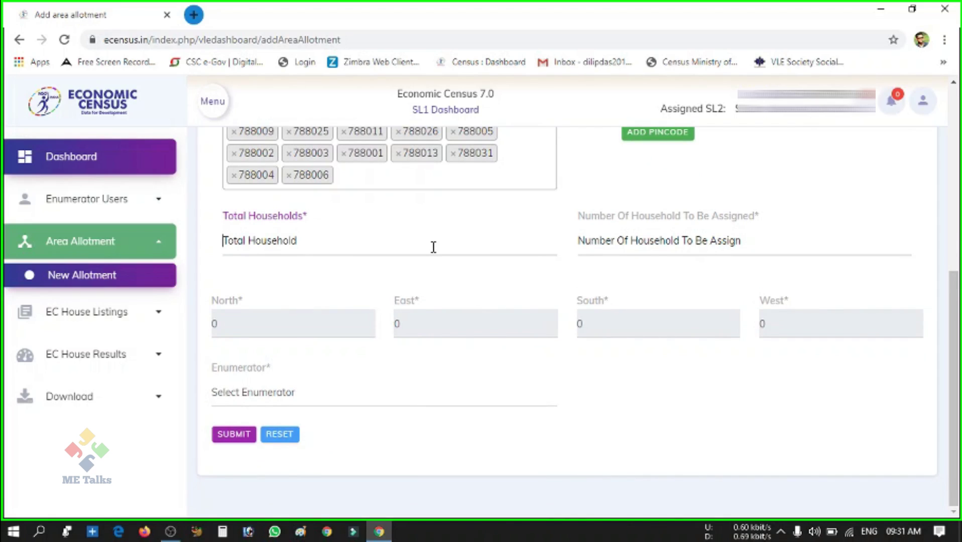
text(270)
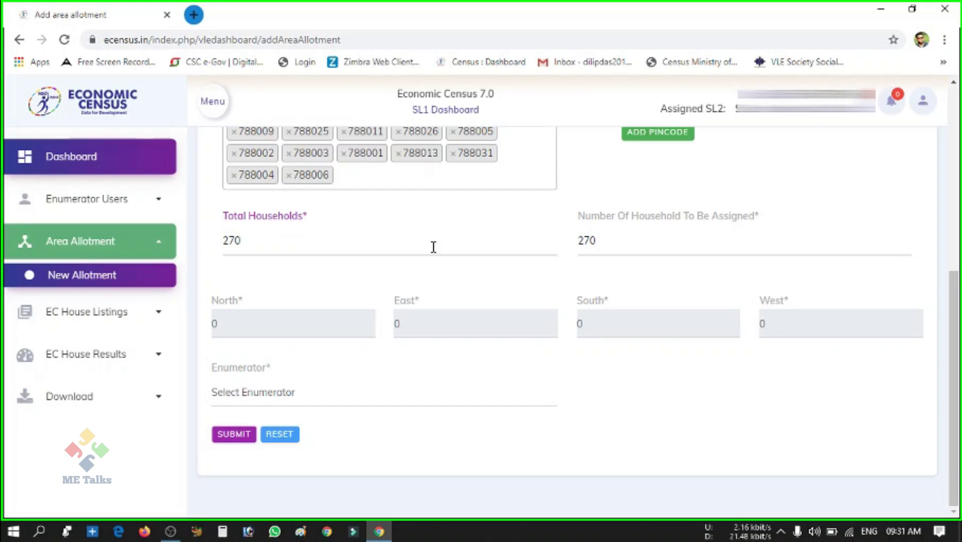
click(612, 403)
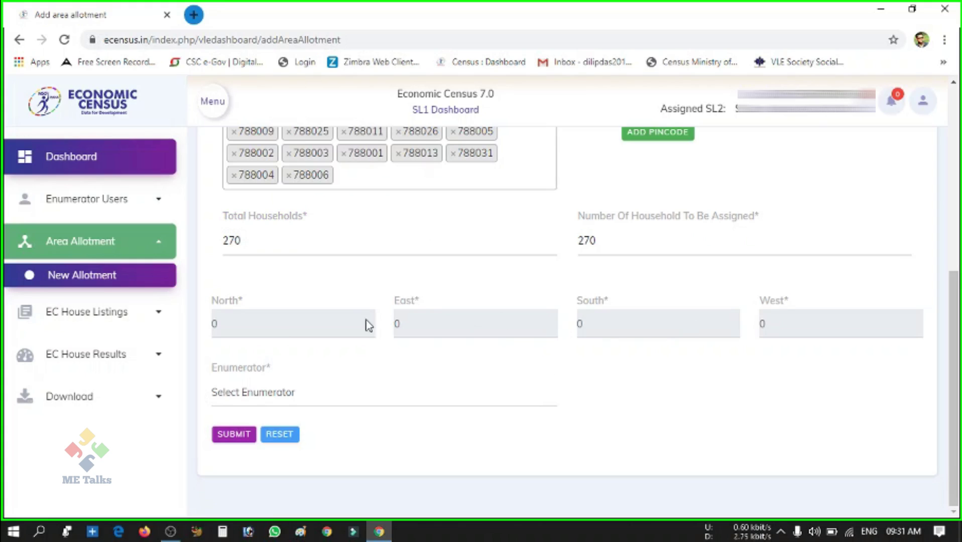
Submit the area allotment with the second listed enumerator assigned, and return to the dashboard
click(390, 398)
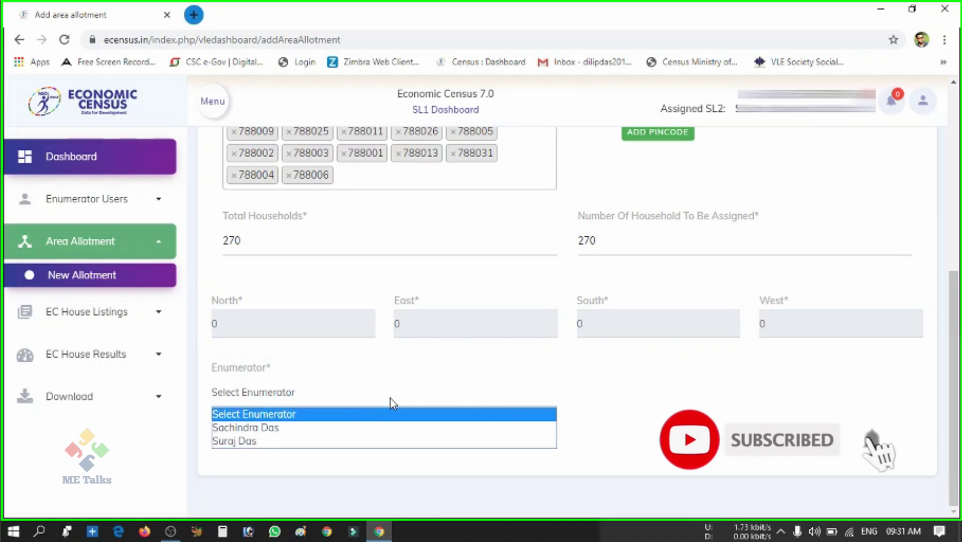
click(324, 442)
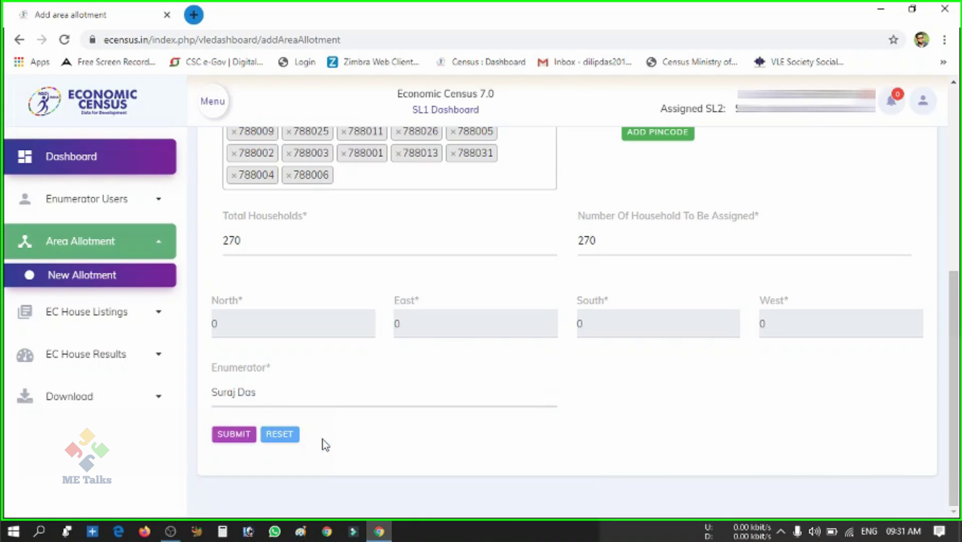
click(244, 441)
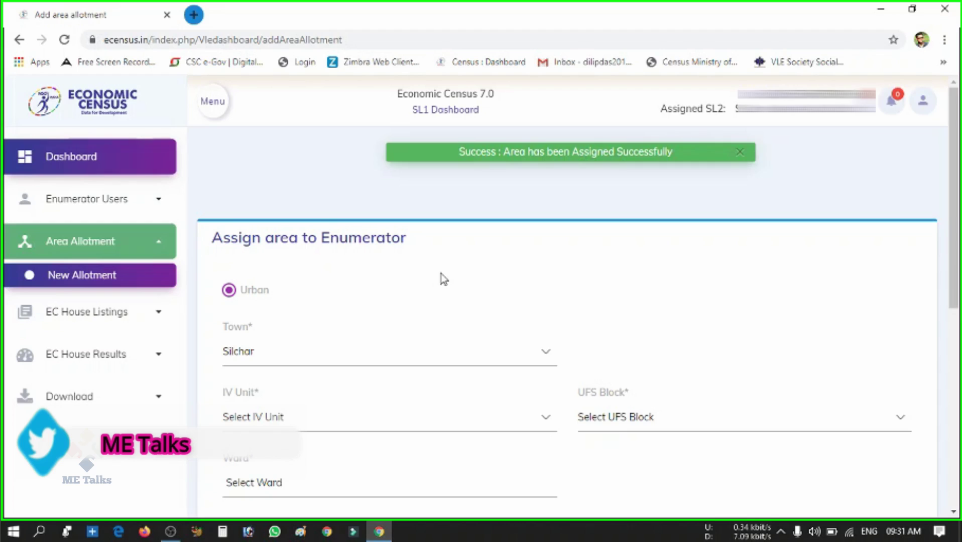
click(121, 170)
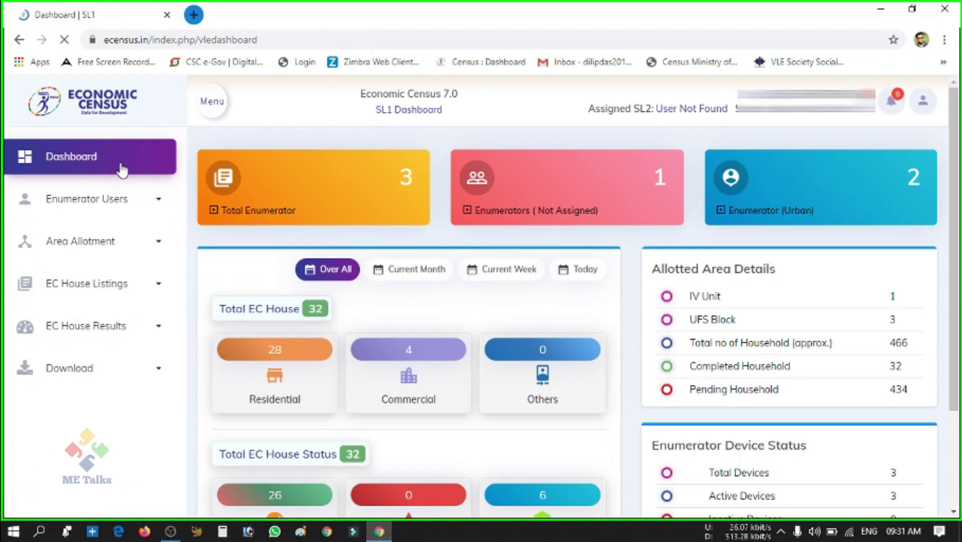